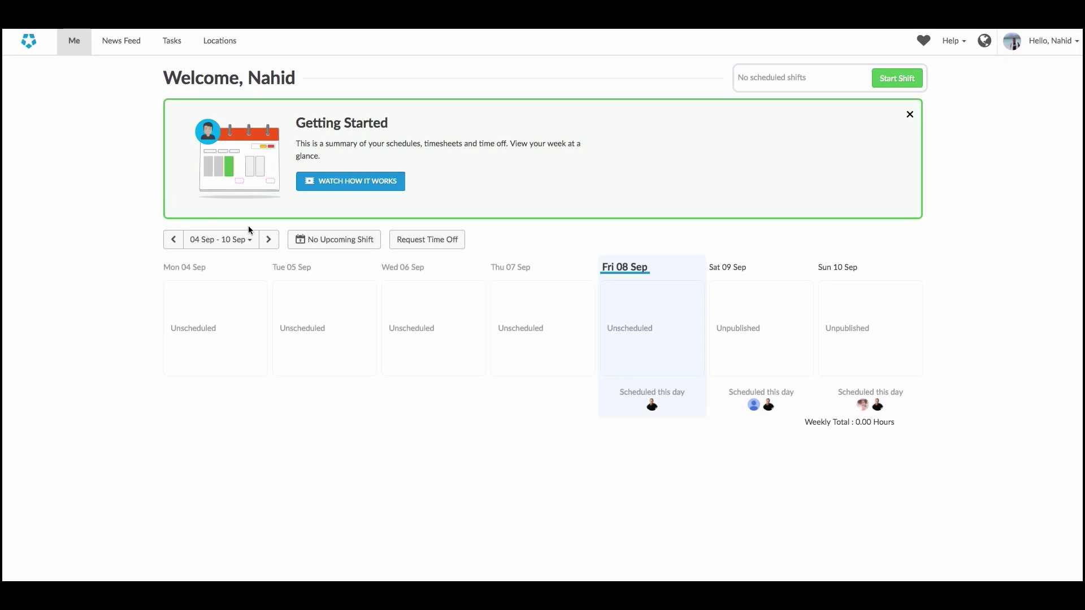
# Add an all-day unavailability on Sat 09/09/17 that never repeats
pyautogui.click(452, 246)
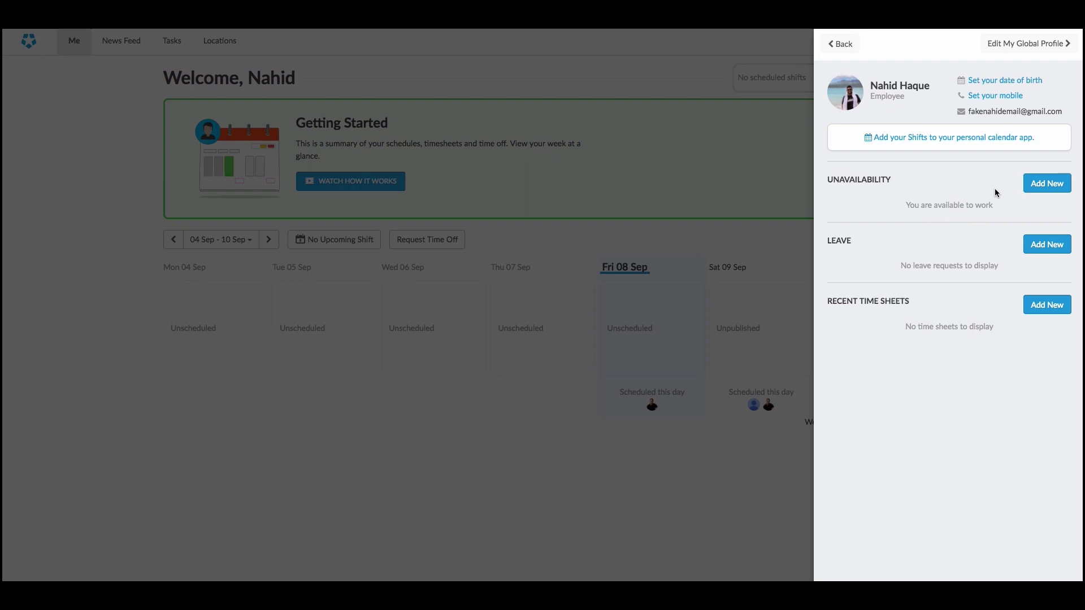
pyautogui.click(1044, 183)
pyautogui.click(872, 168)
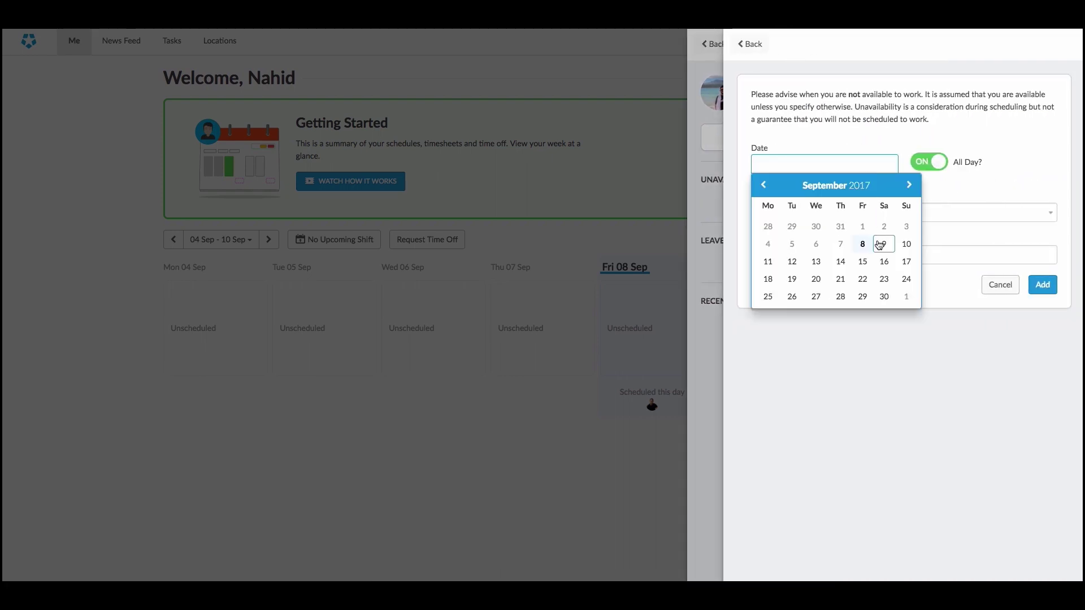
pyautogui.click(877, 241)
pyautogui.click(877, 216)
pyautogui.click(878, 212)
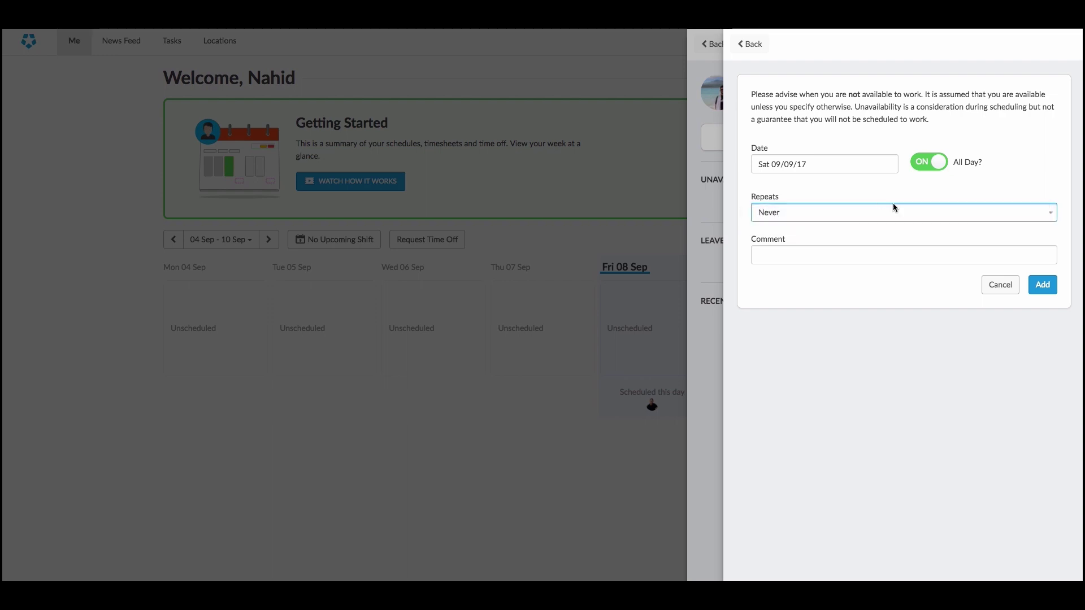
pyautogui.click(1035, 285)
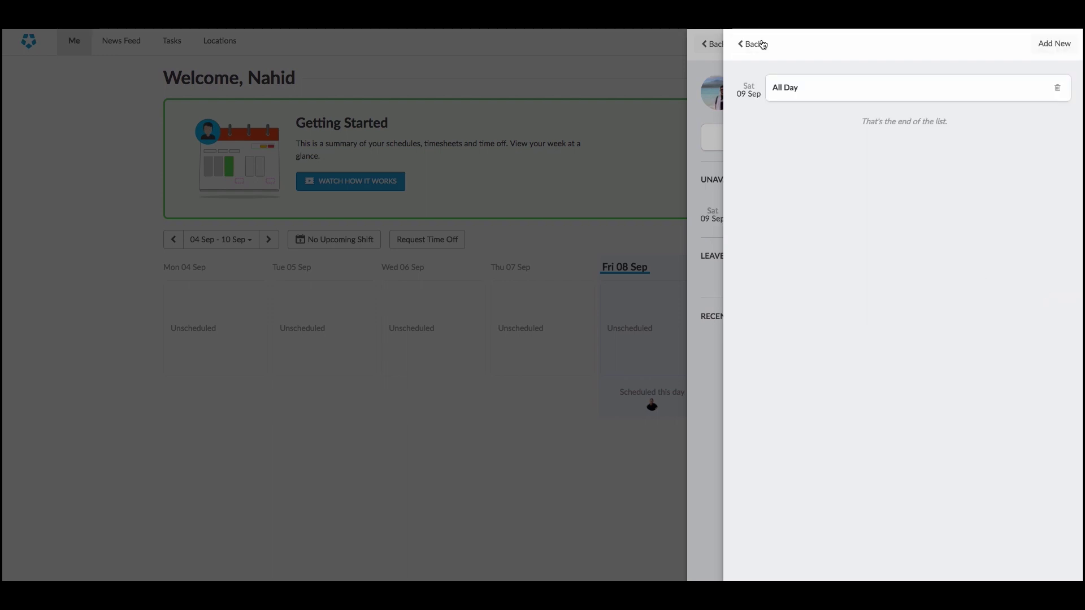
# Start a new leave request with the start date Thu 02/11/17
pyautogui.click(762, 45)
pyautogui.click(1044, 257)
pyautogui.click(874, 109)
pyautogui.click(895, 136)
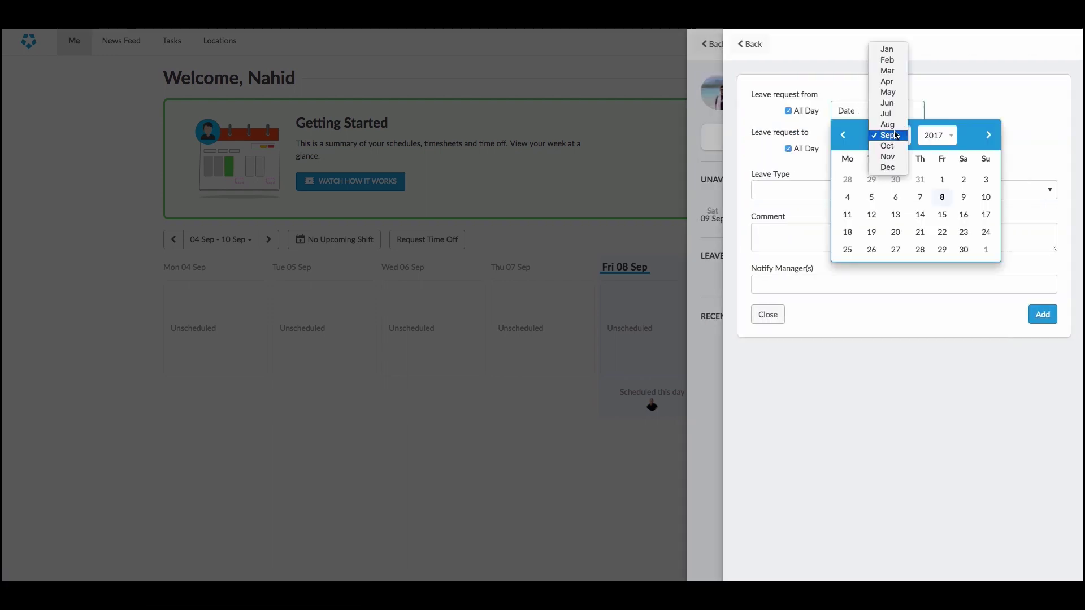
pyautogui.click(890, 160)
pyautogui.click(920, 179)
# Set the leave end date to Tue 05/12/17 and the type to Annual Leave (Vacation)
pyautogui.click(870, 148)
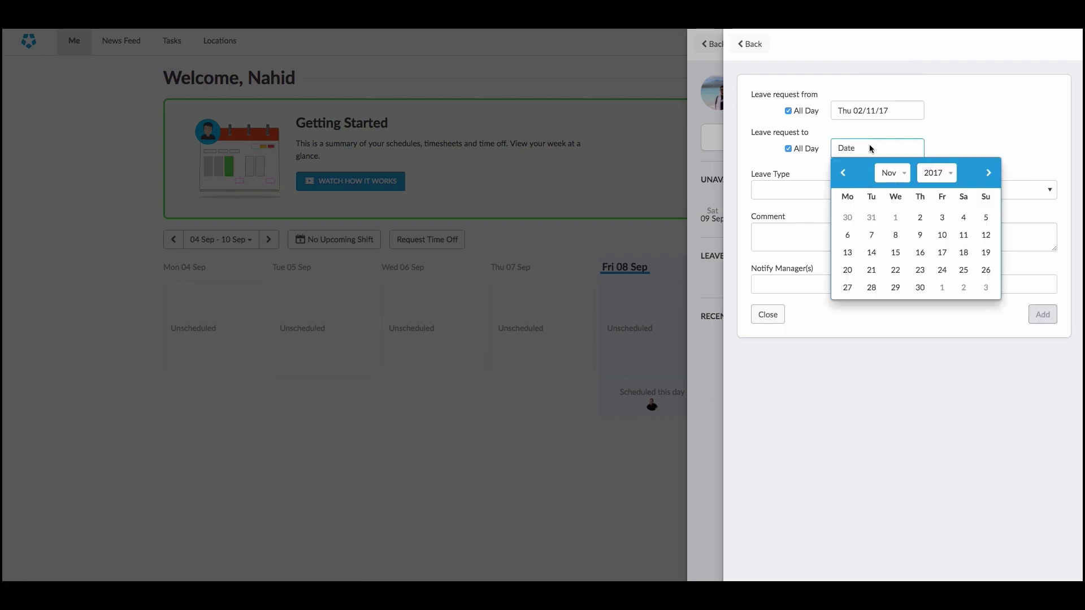
pyautogui.click(886, 183)
pyautogui.click(871, 235)
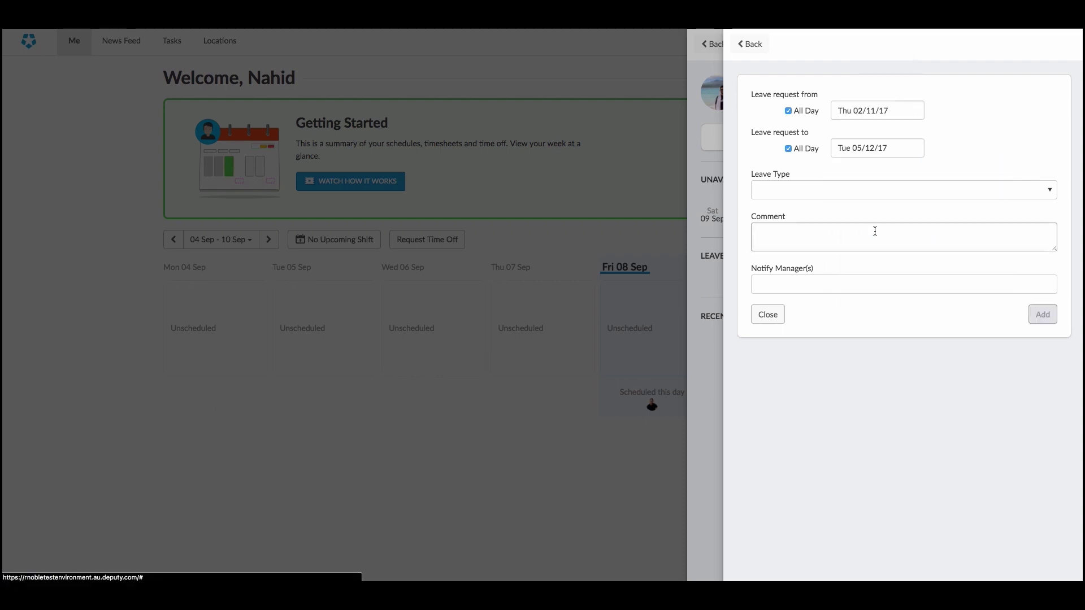
pyautogui.click(843, 192)
pyautogui.click(825, 232)
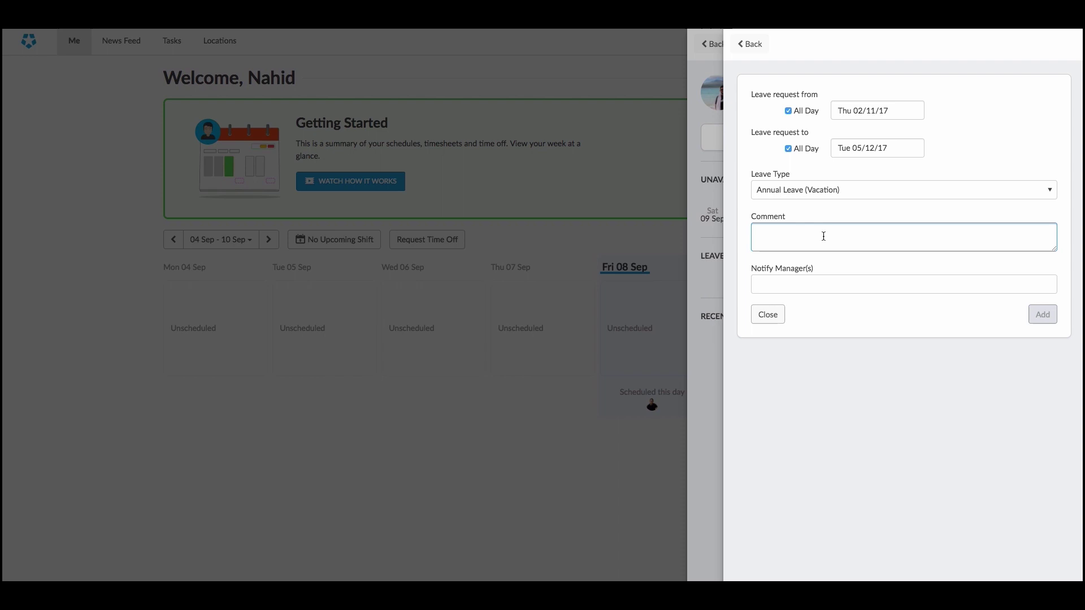
pyautogui.write('Holiday!')
pyautogui.click(824, 282)
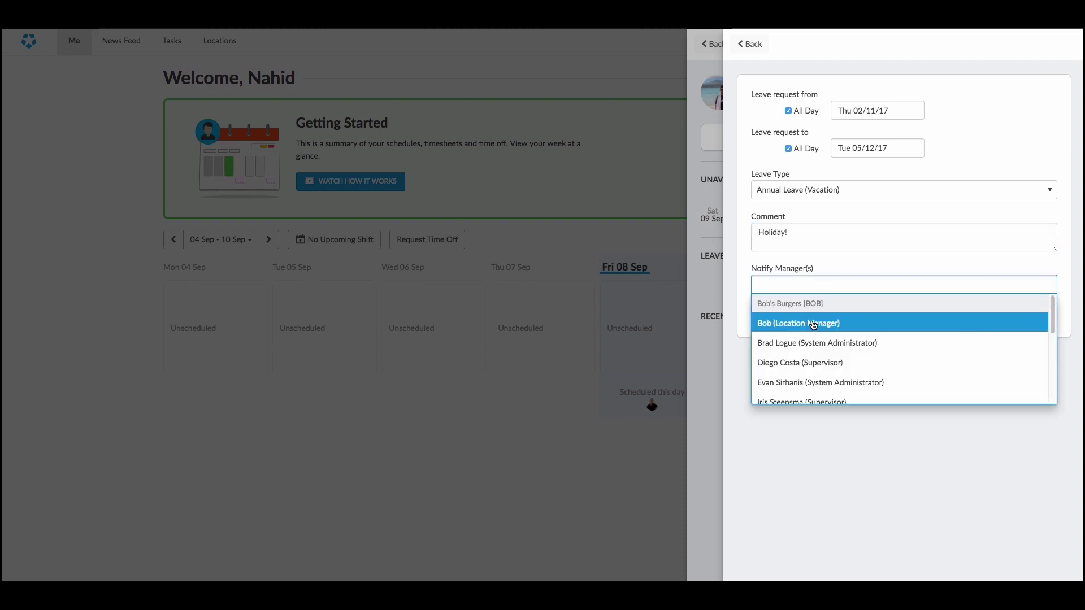
pyautogui.moveTo(1053, 308)
pyautogui.mouseDown()
pyautogui.moveTo(1053, 356)
pyautogui.moveTo(1054, 339)
pyautogui.mouseUp()
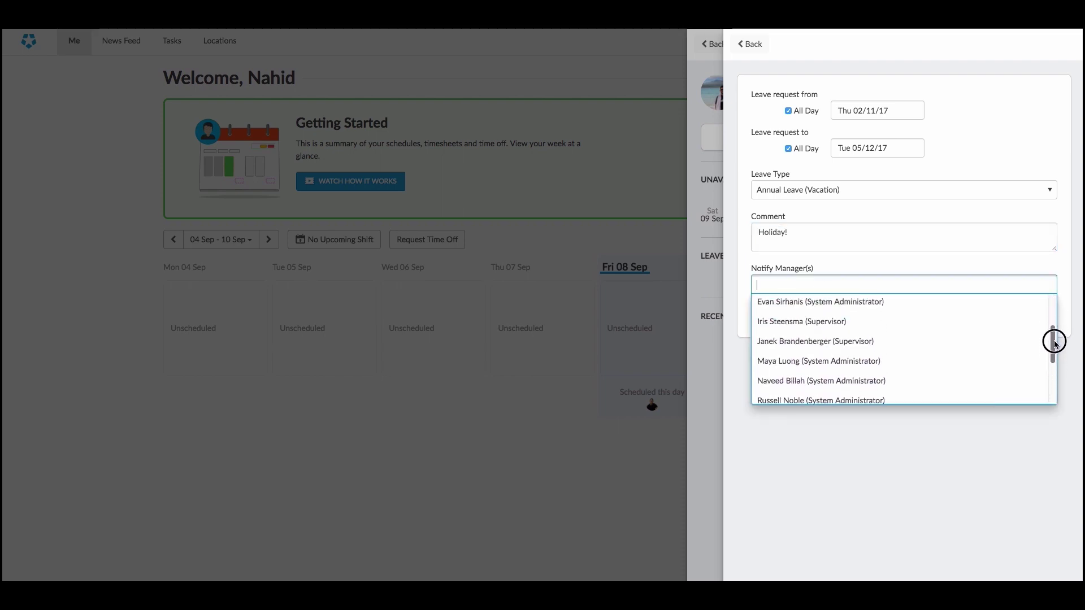